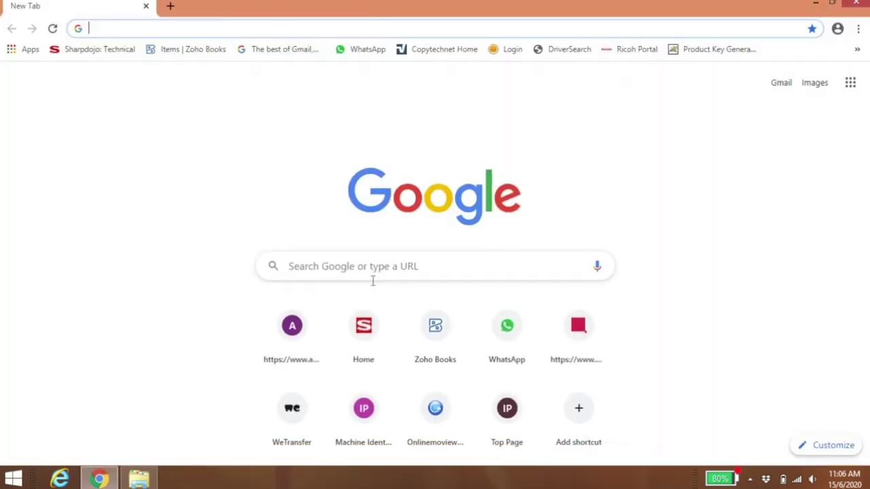
Search Google for 'sharp printer drivers', then choose Middle East & Africa and Drivers for Color Models
click(330, 265)
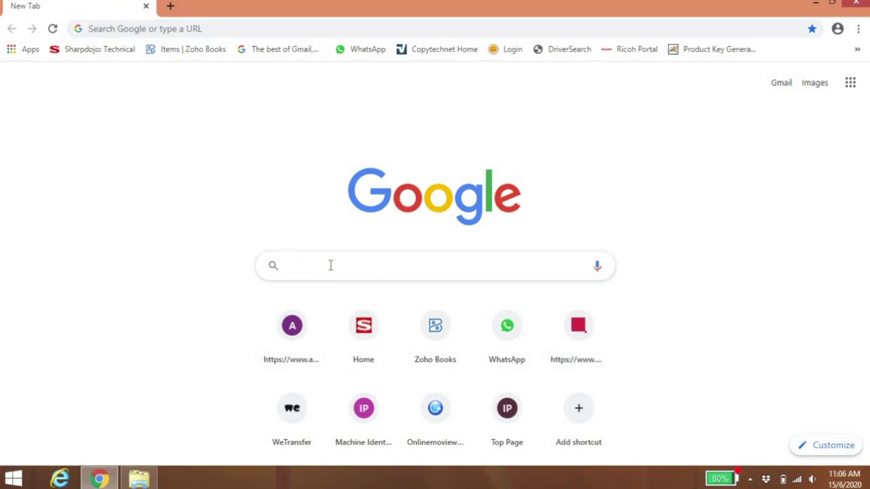
text(sharp printer drivers)
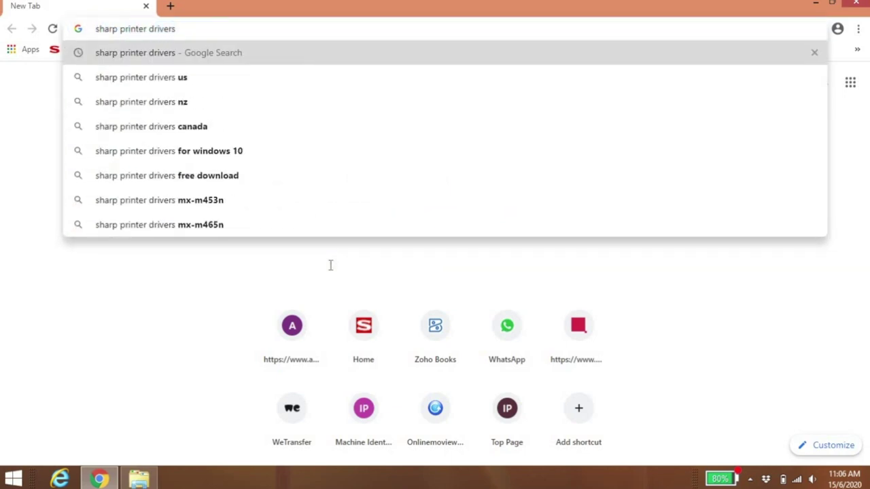
key(Return)
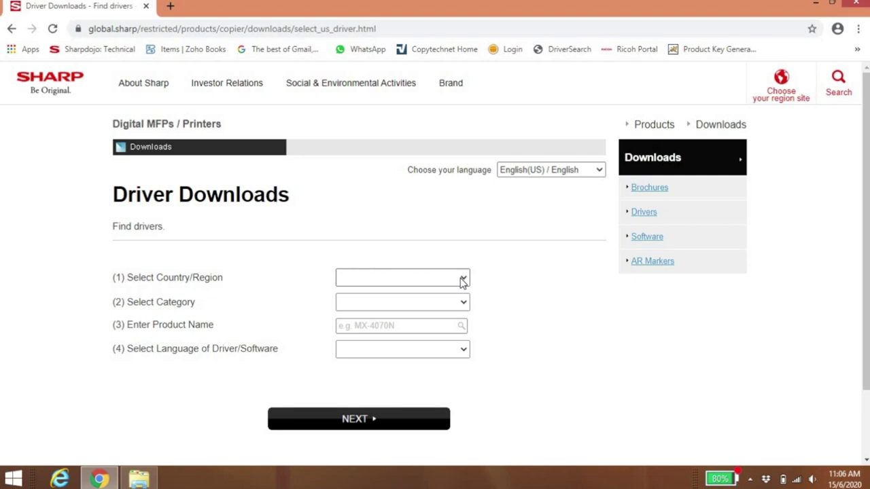
click(462, 280)
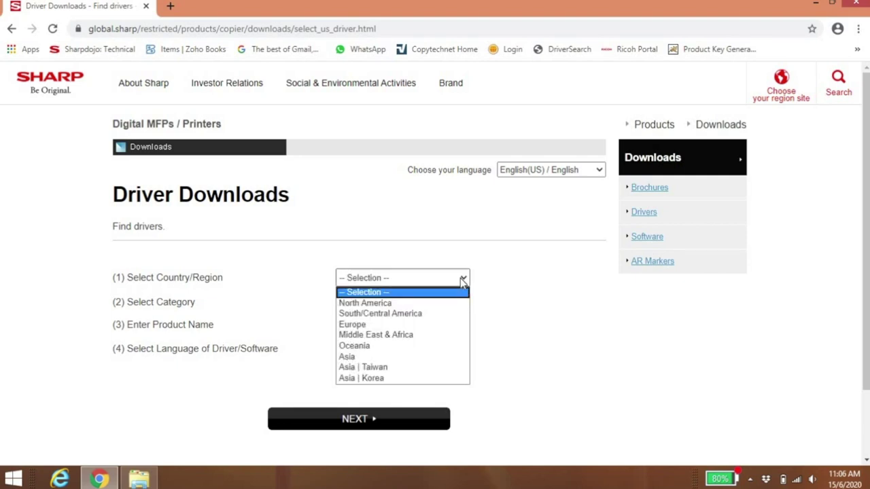
click(414, 336)
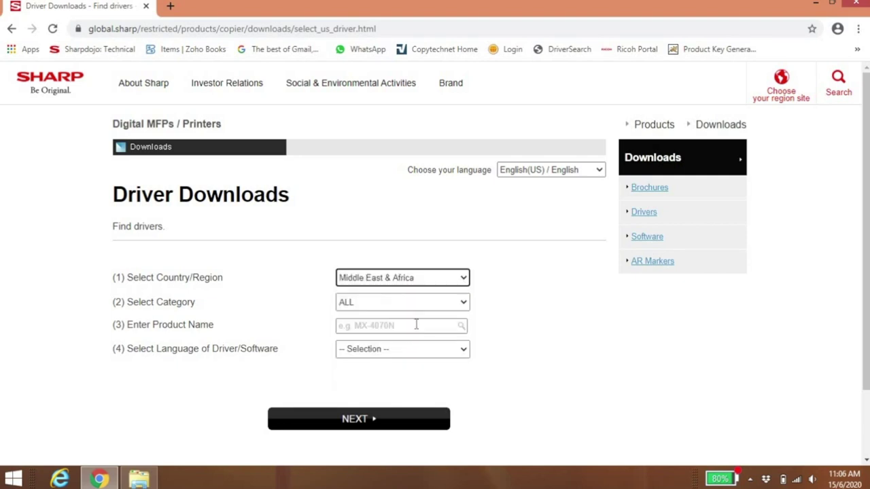
click(465, 307)
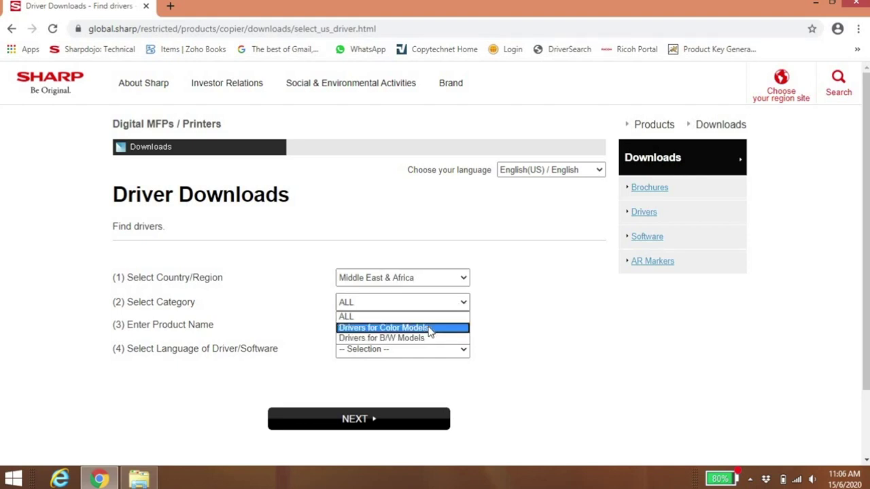
click(430, 330)
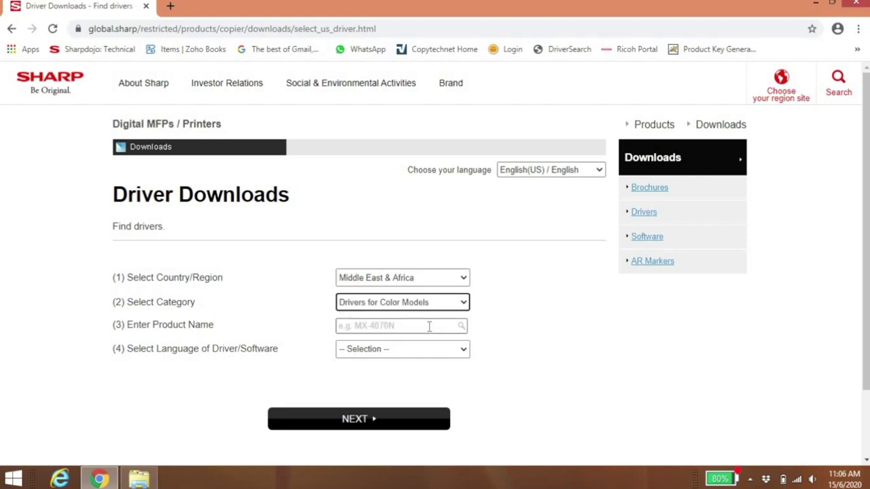
Select the MX-3560N model and US English language, then submit the driver search
click(370, 325)
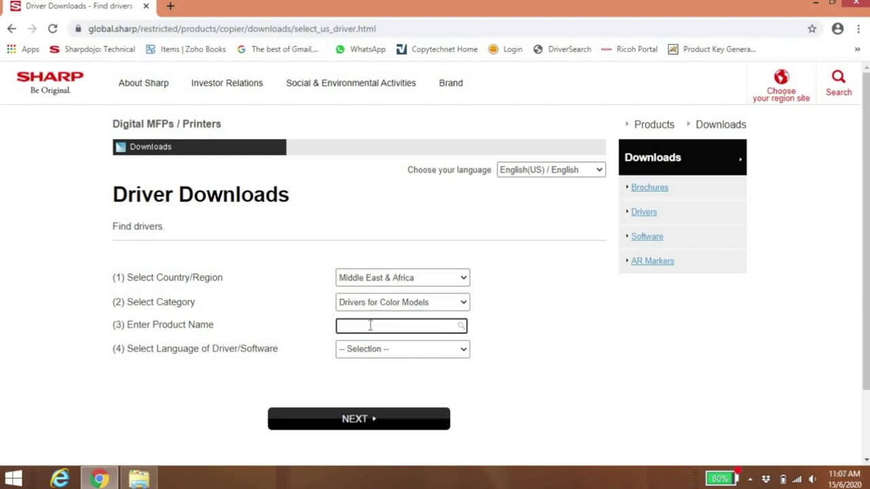
text(MX-3)
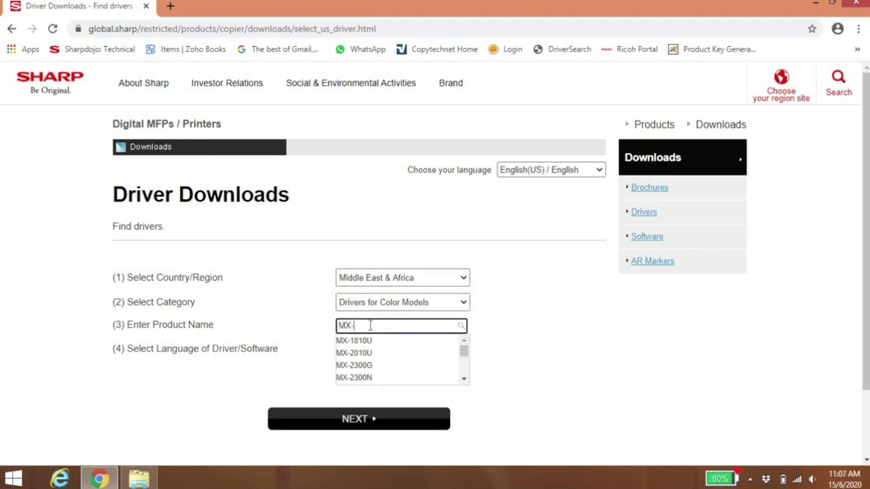
text(56)
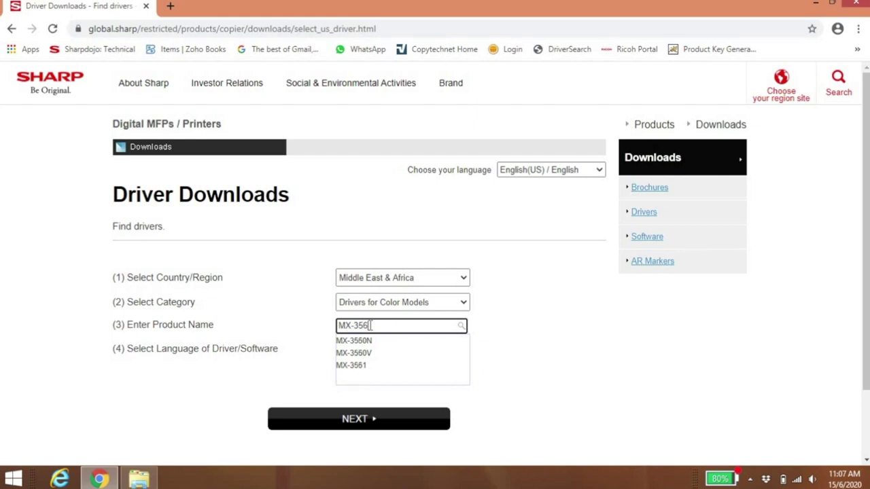
text(0)
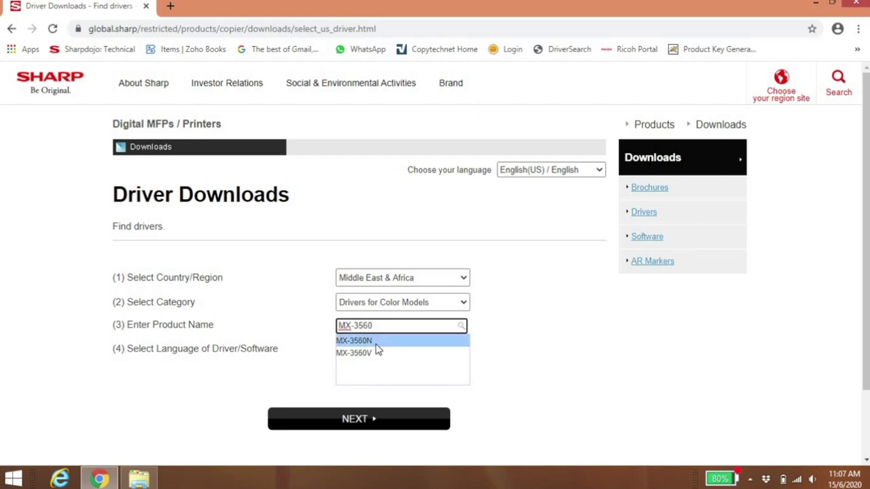
click(377, 340)
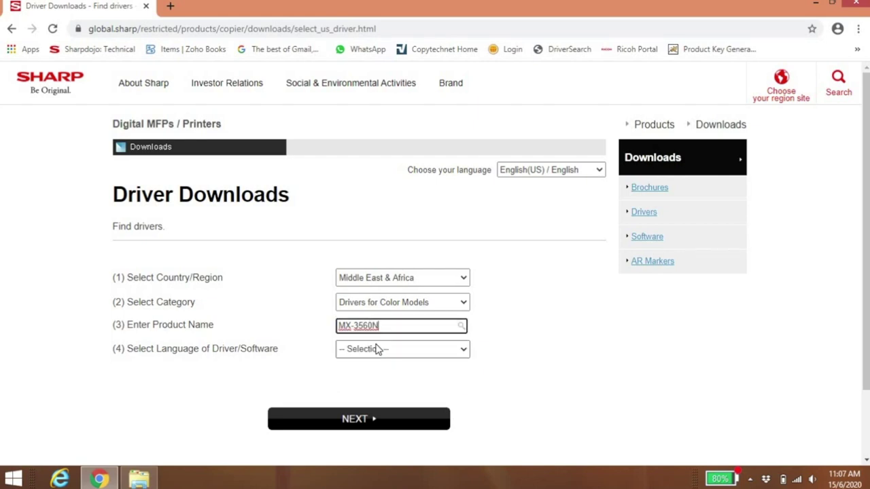
click(446, 350)
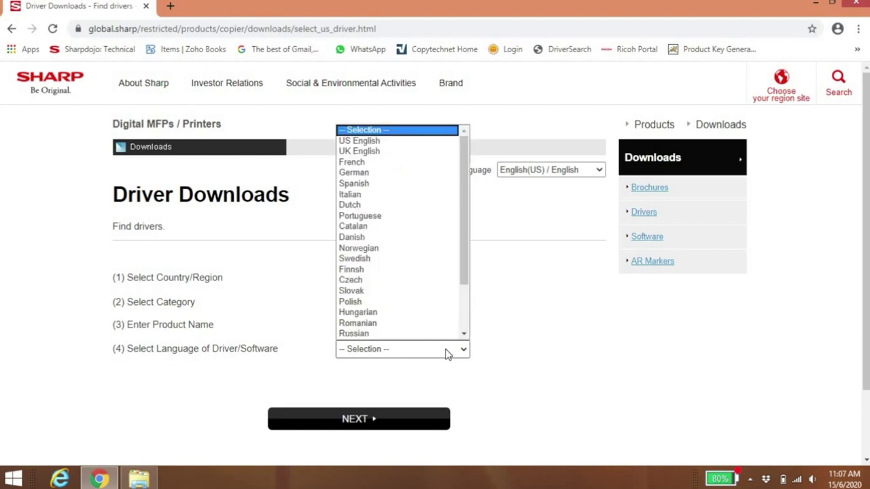
scroll(410, 258, down, 1)
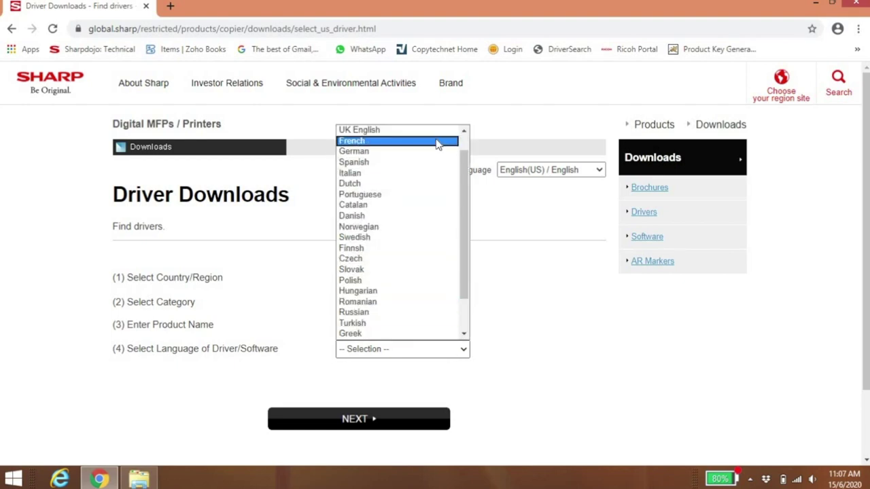
click(464, 131)
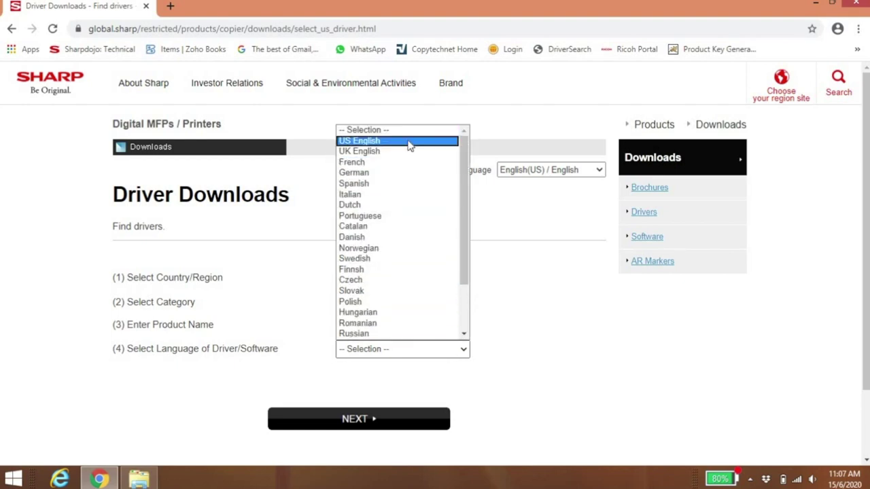
click(410, 146)
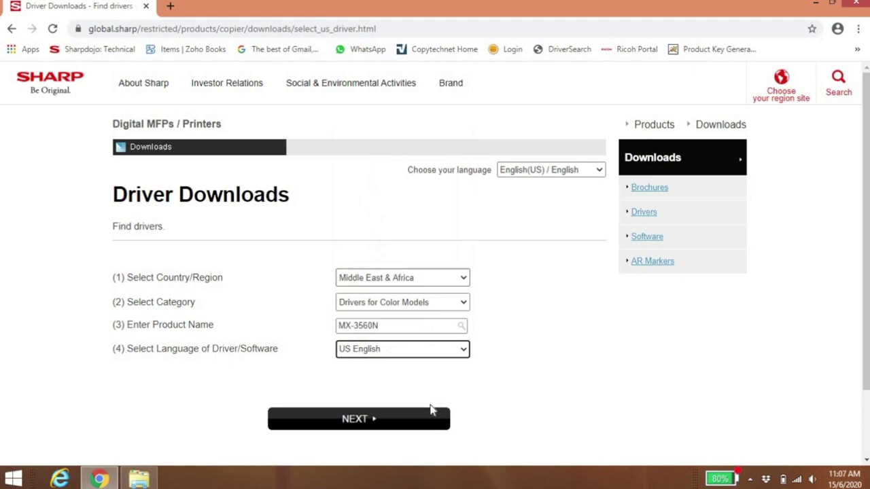
click(358, 420)
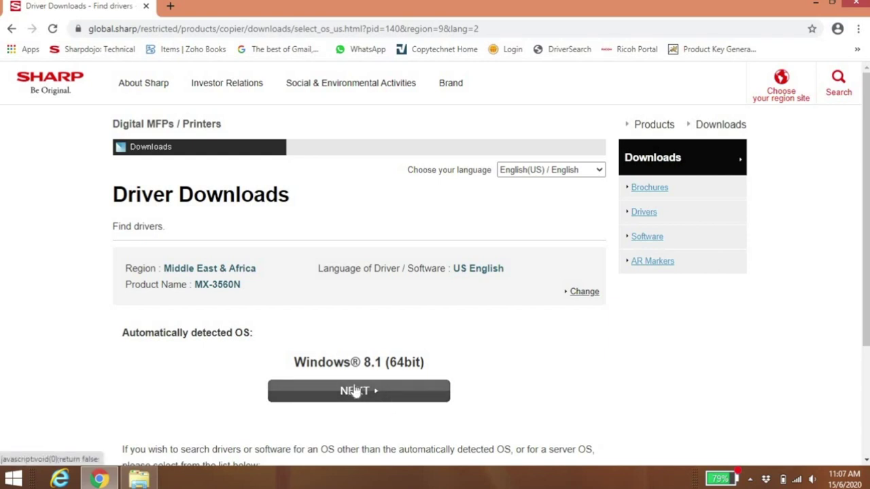
Continue with the detected Windows 8.1 (64bit) operating system
scroll(441, 343, down, 2)
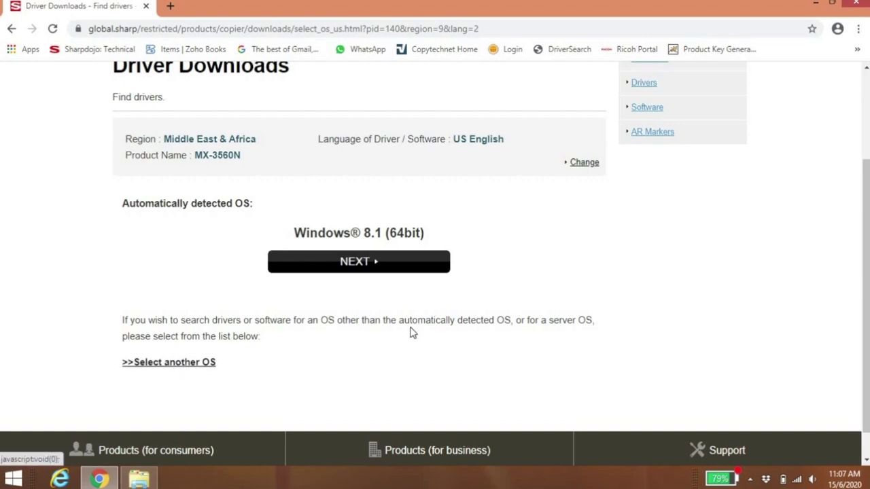
scroll(410, 326, up, 1)
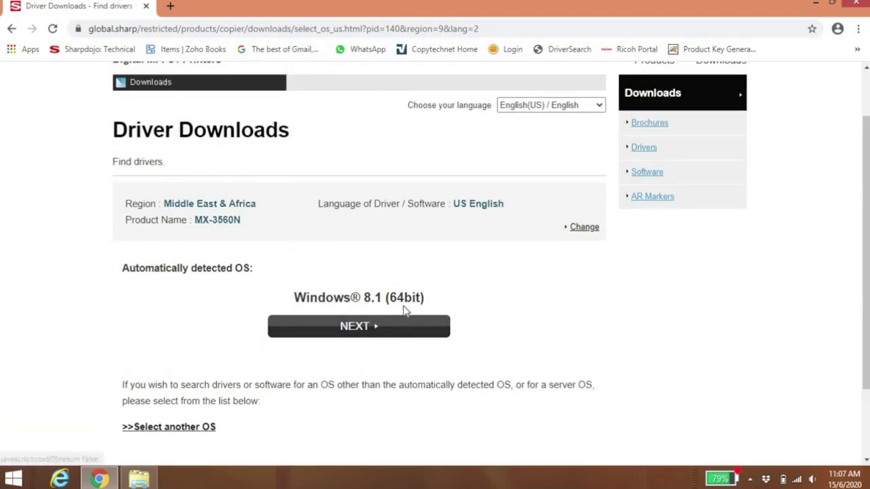
click(375, 329)
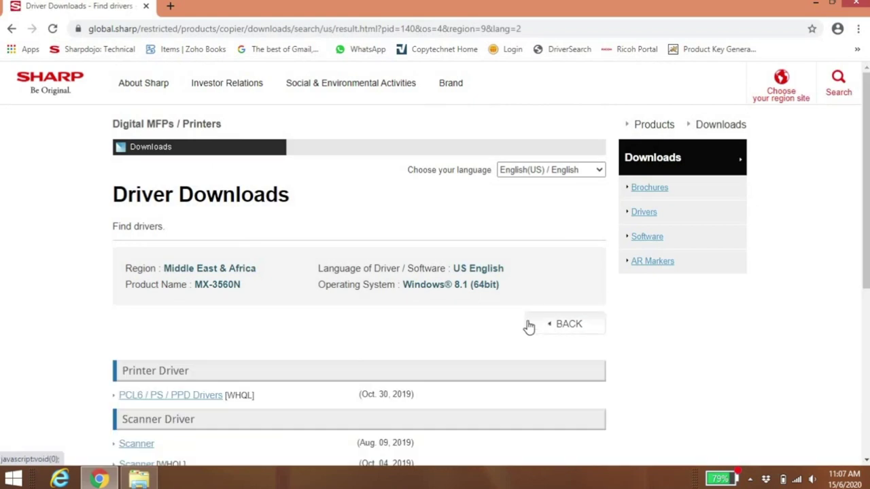
Download the PCL6 / PS / PPD driver installer and save it to the Desktop
scroll(481, 299, down, 1)
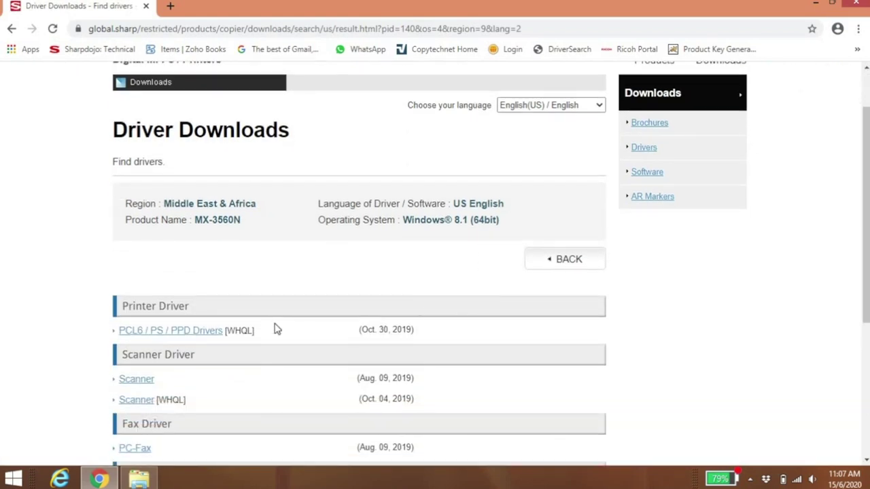
click(208, 338)
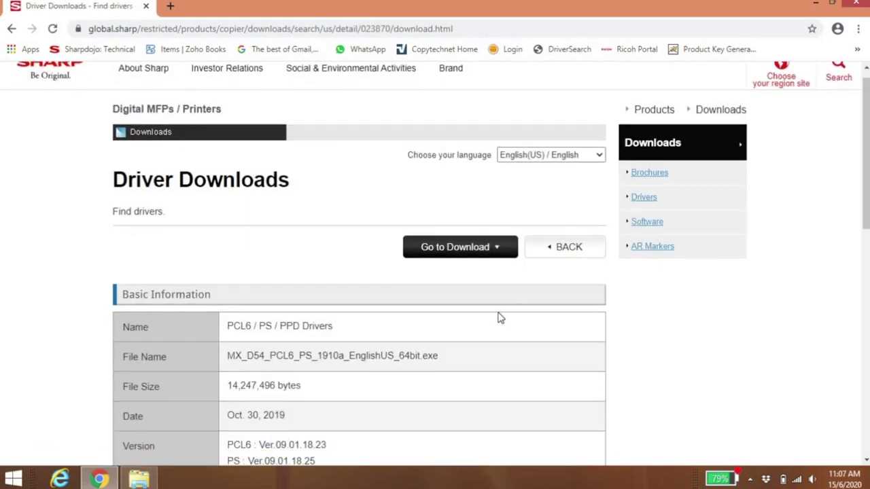
scroll(496, 315, down, 4)
scroll(497, 309, down, 5)
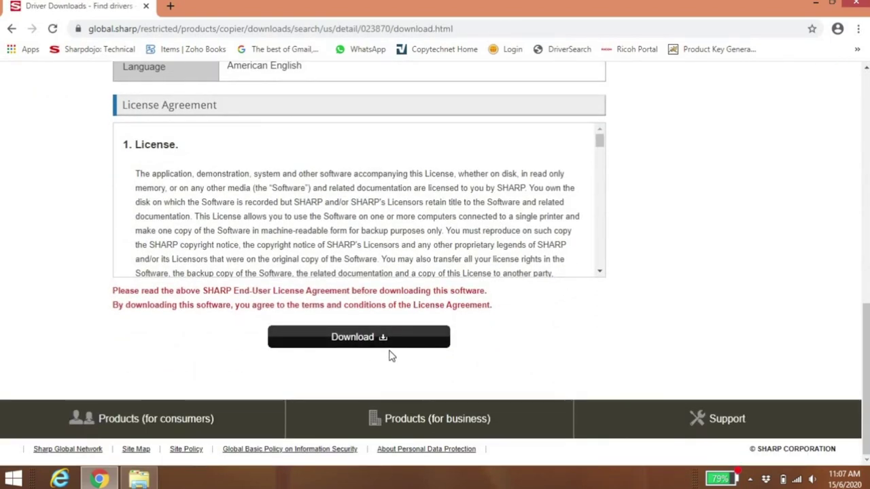
click(365, 339)
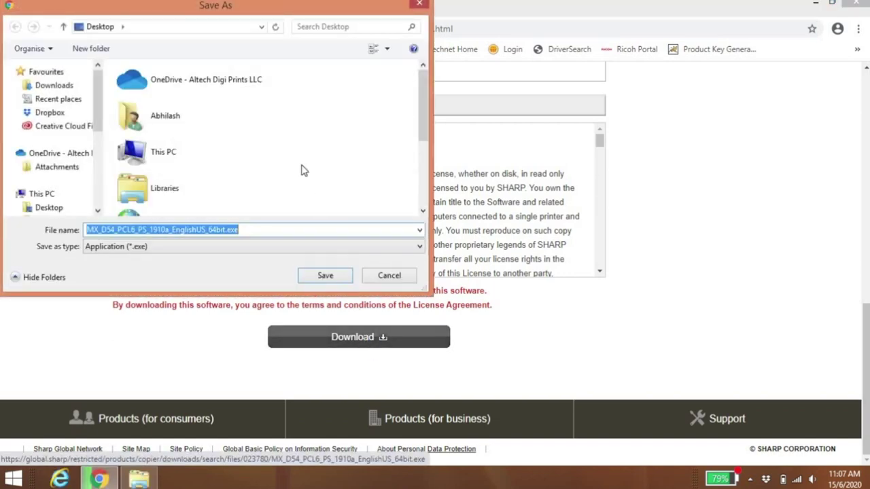
click(325, 279)
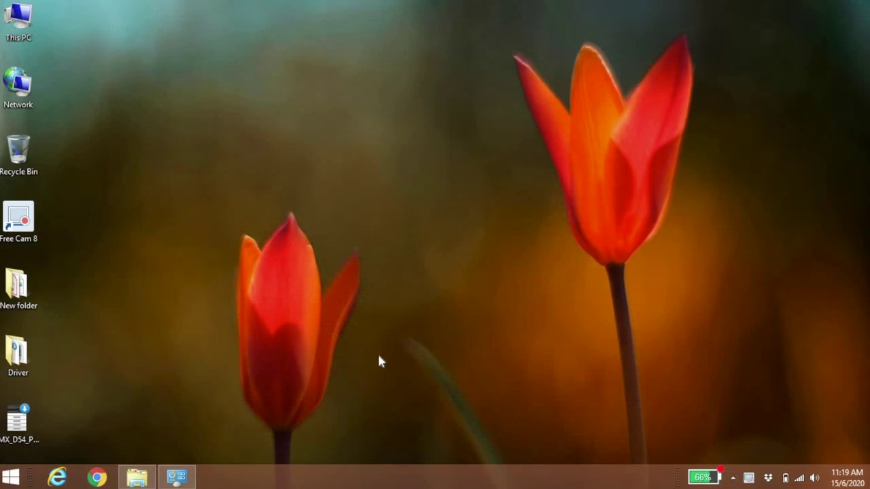
right_click(16, 478)
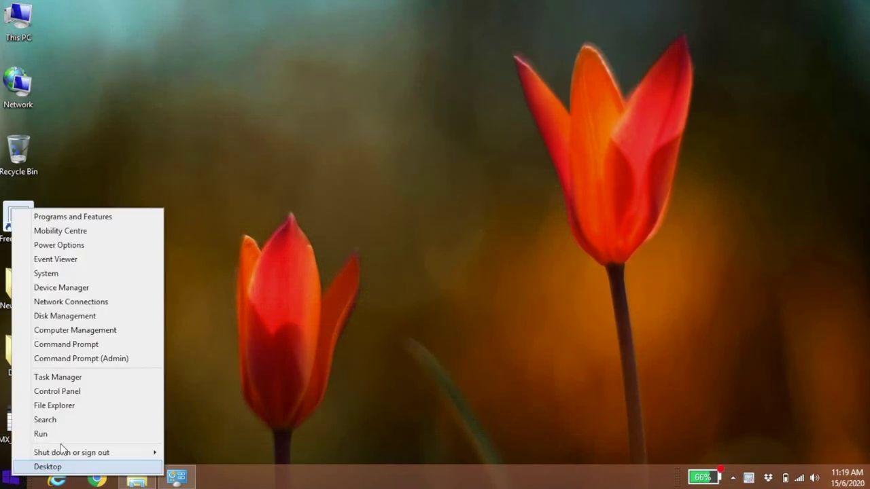
click(73, 391)
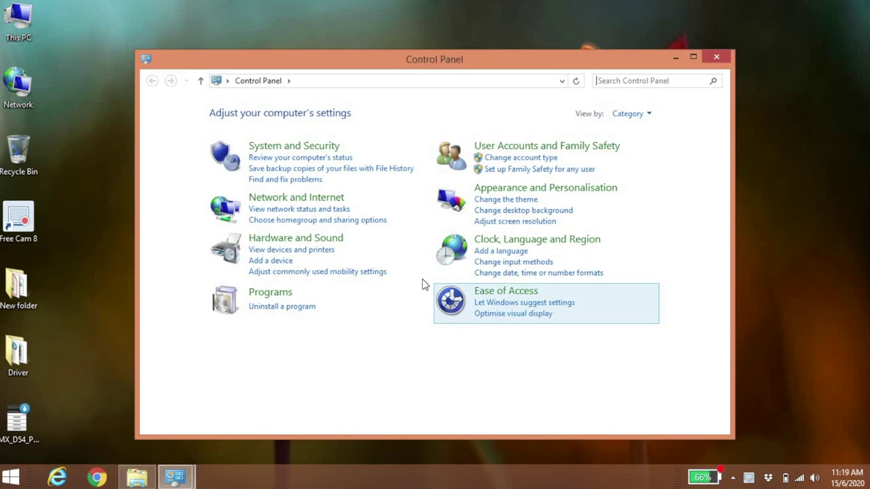
click(320, 250)
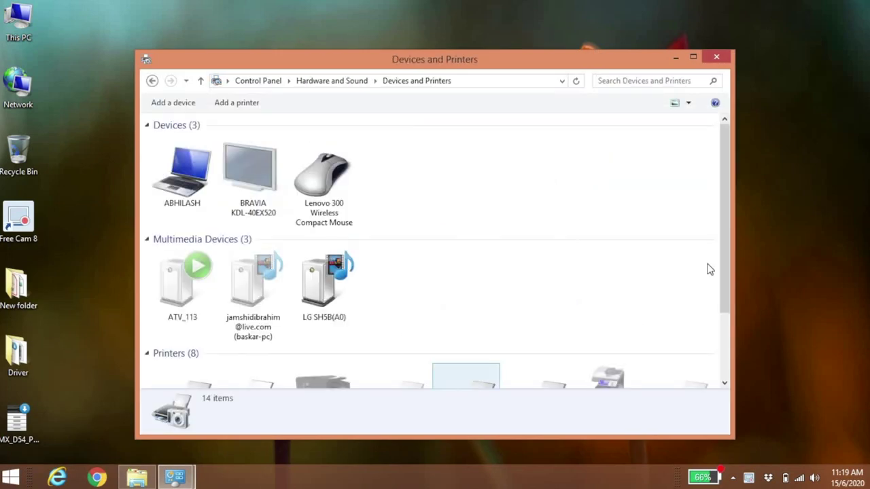
scroll(649, 245, down, 2)
scroll(649, 245, up, 2)
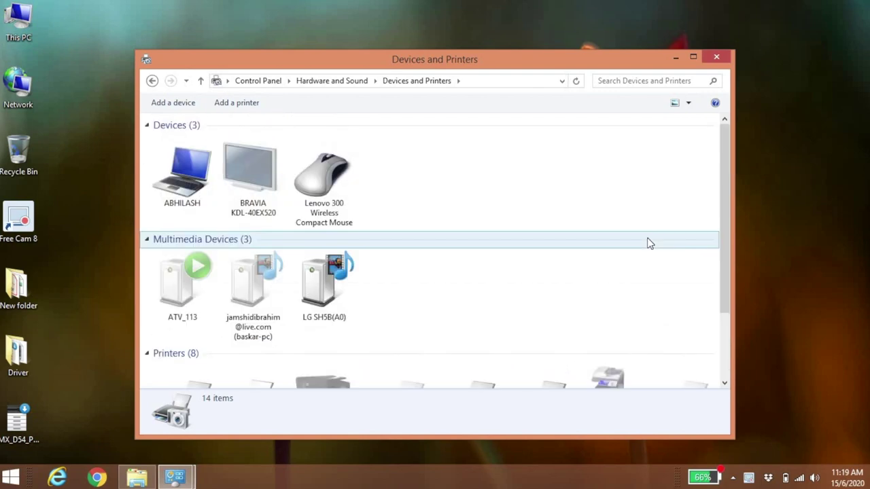
scroll(649, 244, down, 2)
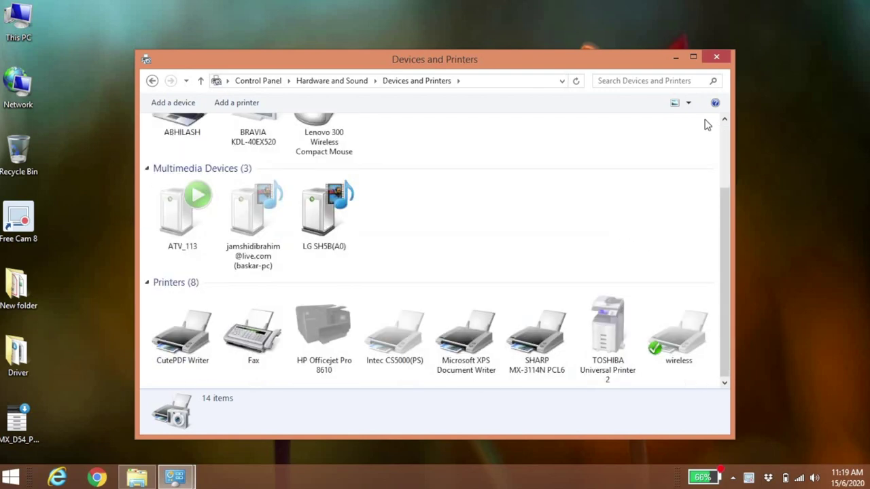
click(721, 59)
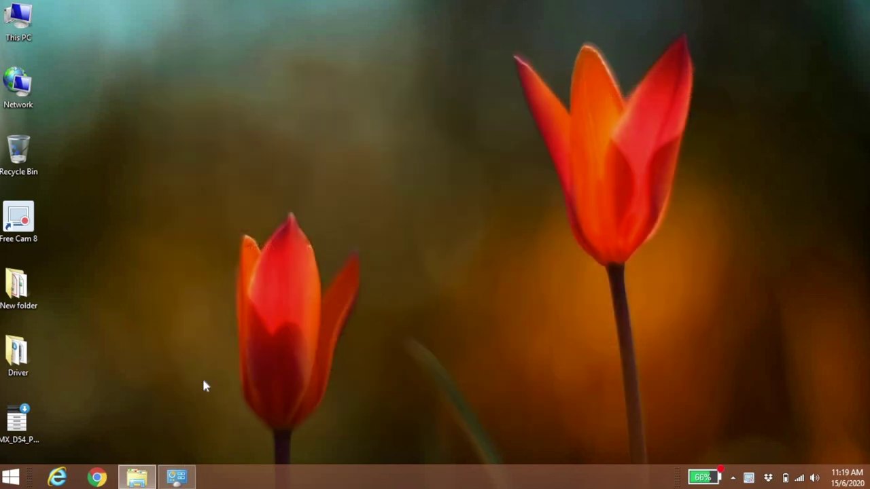
Run the MX_D54 installer from the desktop and extract it to C:\Drivers
double_click(21, 427)
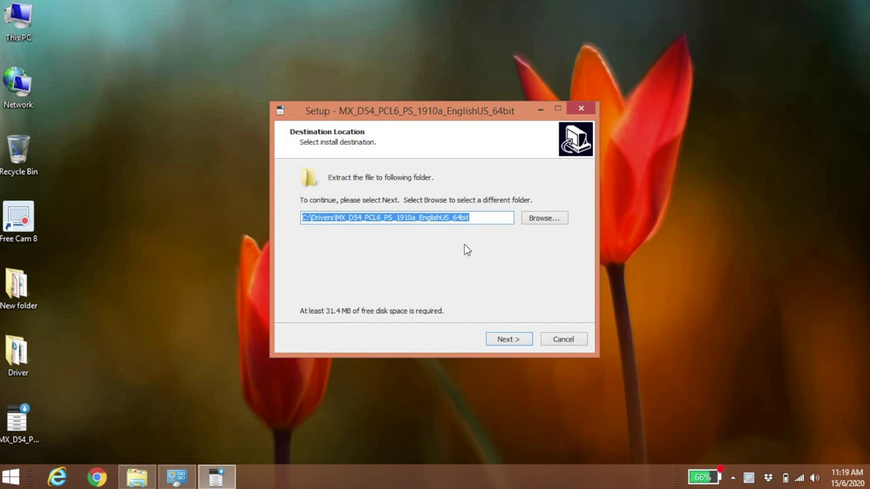
click(506, 342)
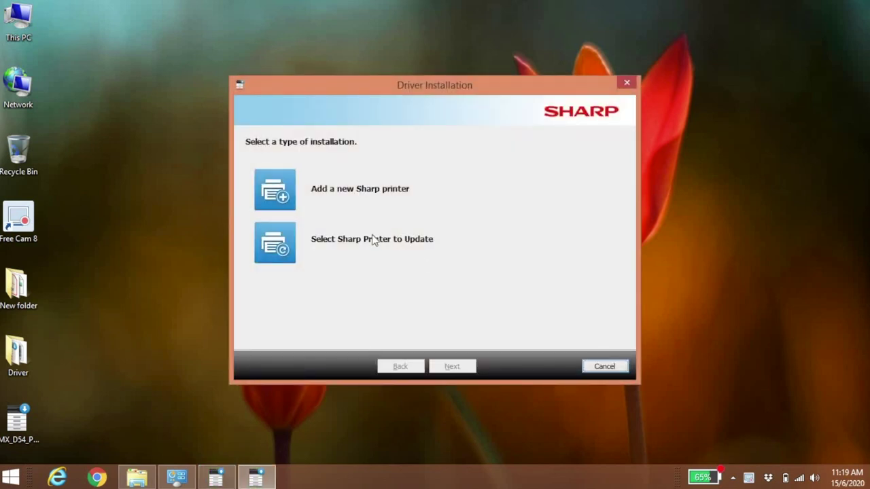
Add a new Sharp printer, install the MX-3560N PCL6 driver for 10.0.0.130, and print a test page
click(274, 192)
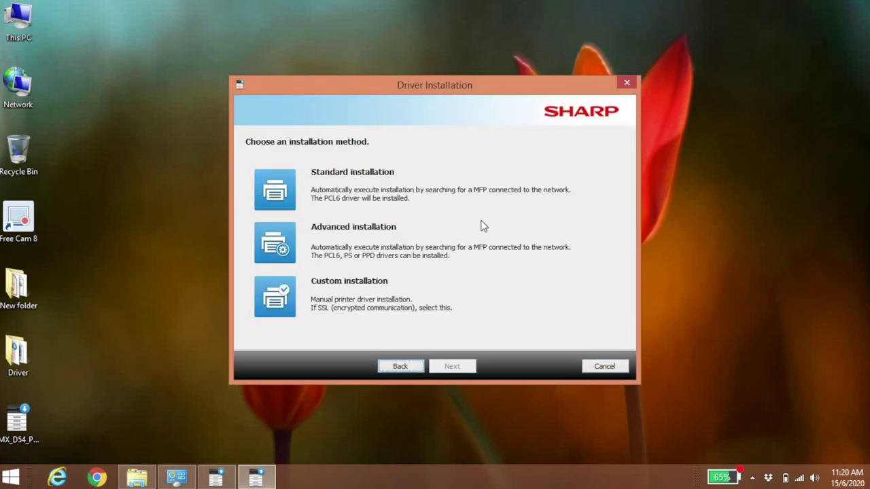
click(293, 204)
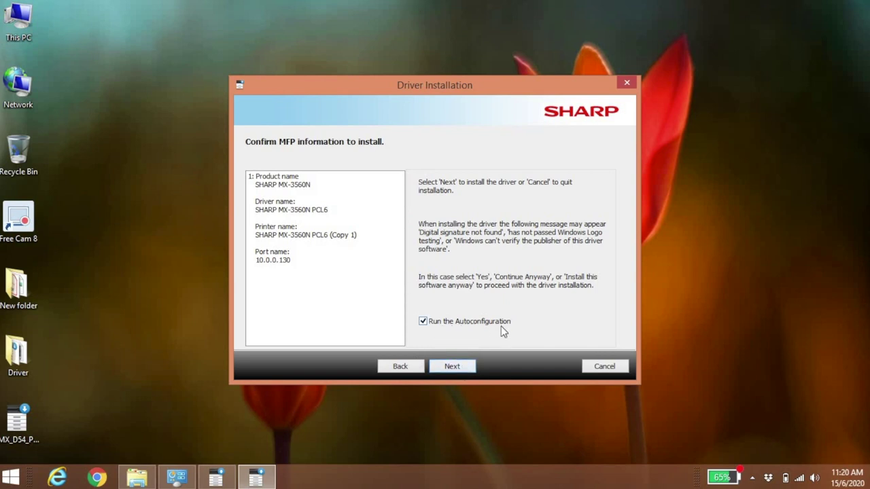
click(458, 367)
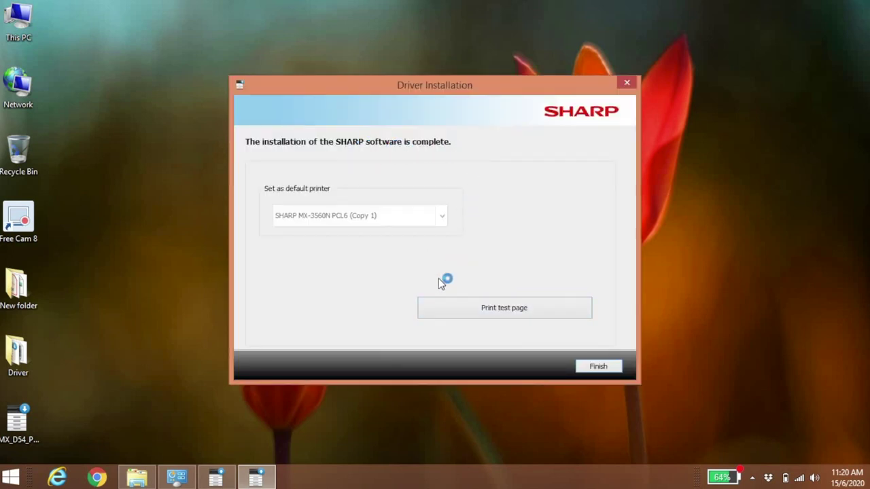
click(498, 308)
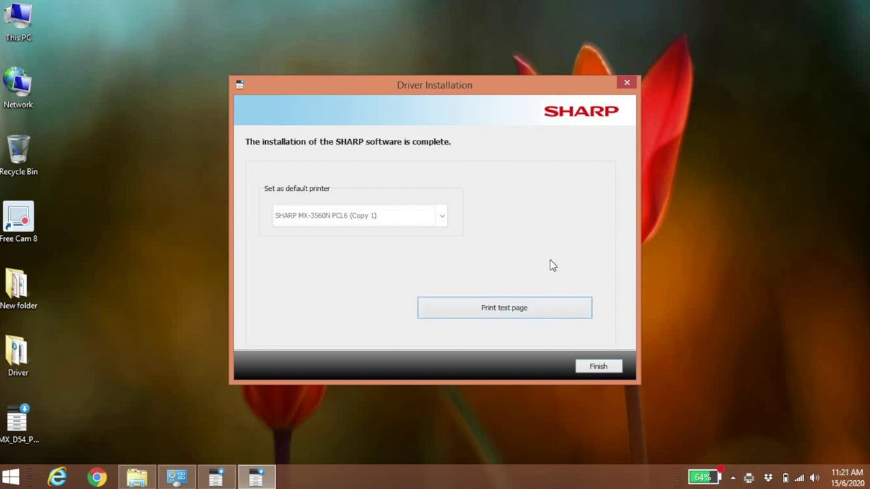
Finish the wizard and open Devices and Printers from Control Panel to verify SHARP MX-3560N PCL6 (Copy 1)
click(596, 368)
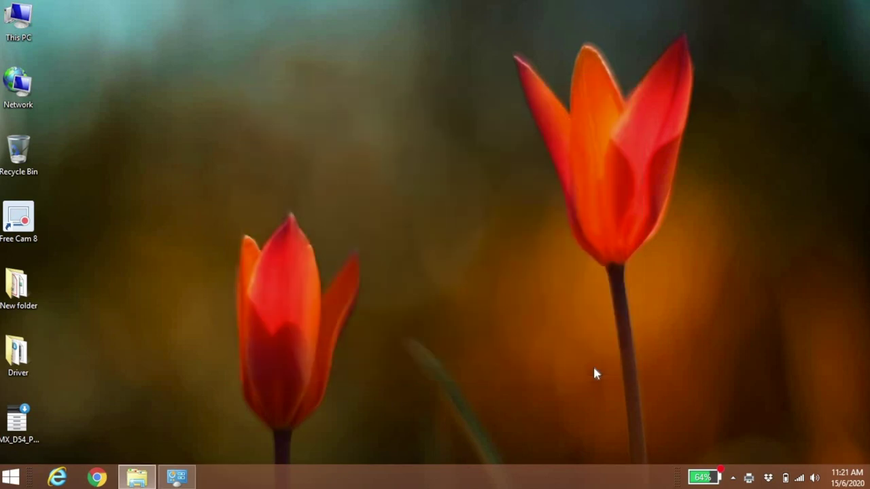
right_click(13, 477)
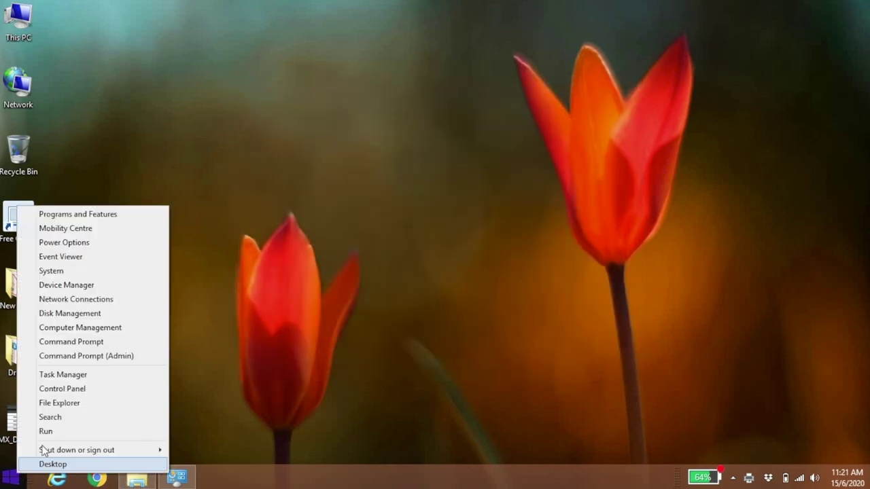
click(82, 394)
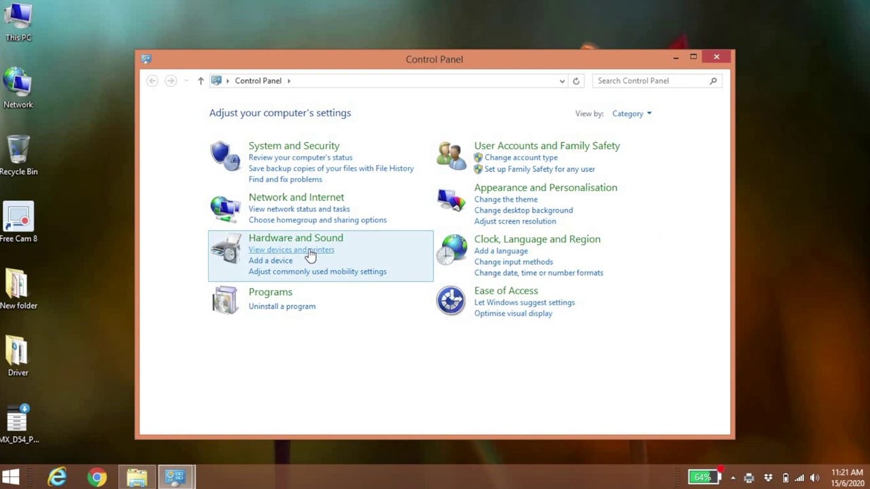
click(313, 256)
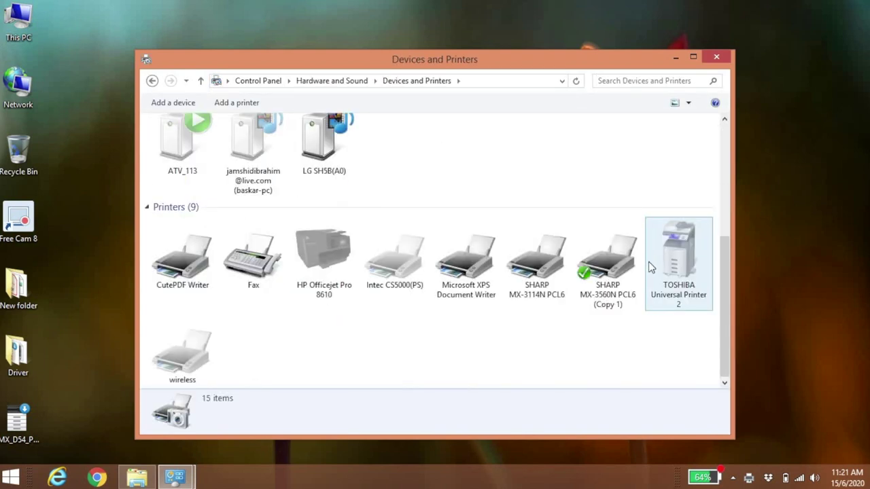